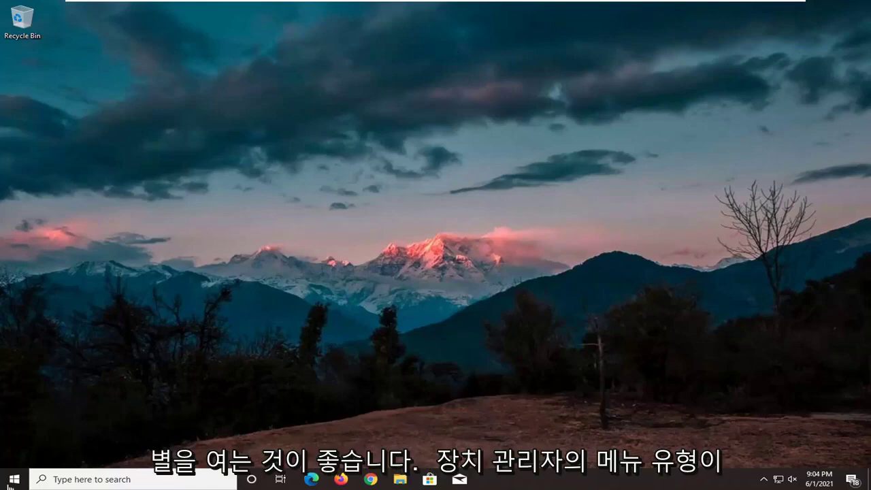
Launch Device Manager from a Start search for 'device manager' and centre its window.
{"action": "left_click", "coordinate": [12, 479]}
{"action": "type", "text": "devi"}
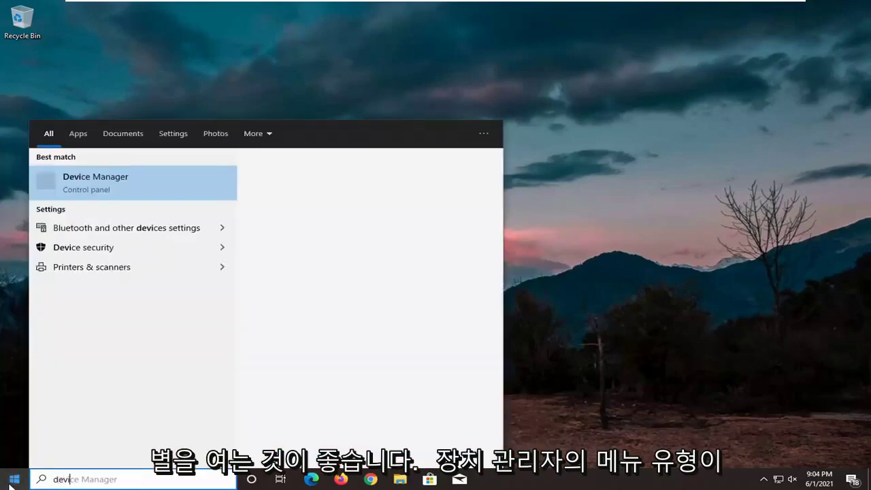
{"action": "type", "text": "ce manager"}
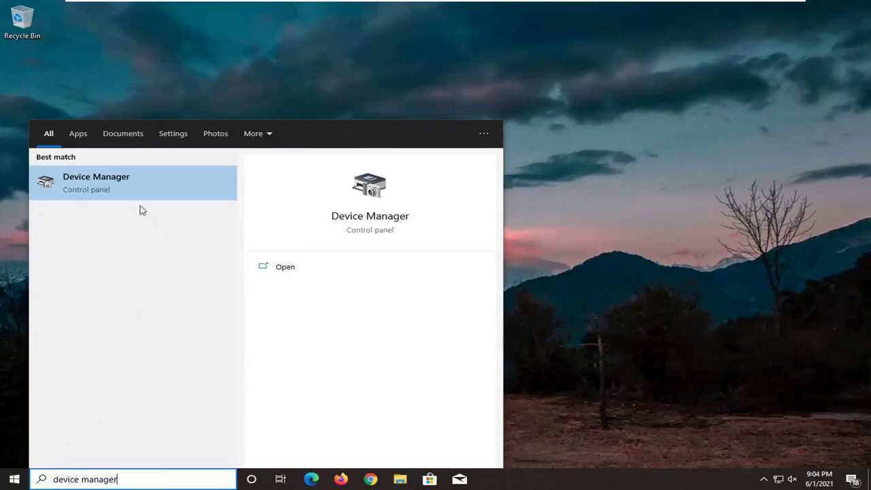
{"action": "left_click", "coordinate": [125, 185]}
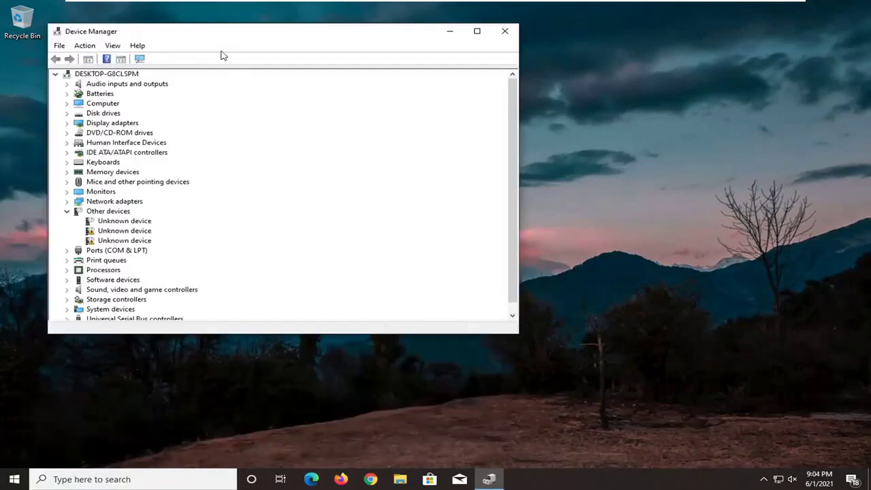
{"action": "left_click_drag", "start_coordinate": [229, 39], "coordinate": [346, 68]}
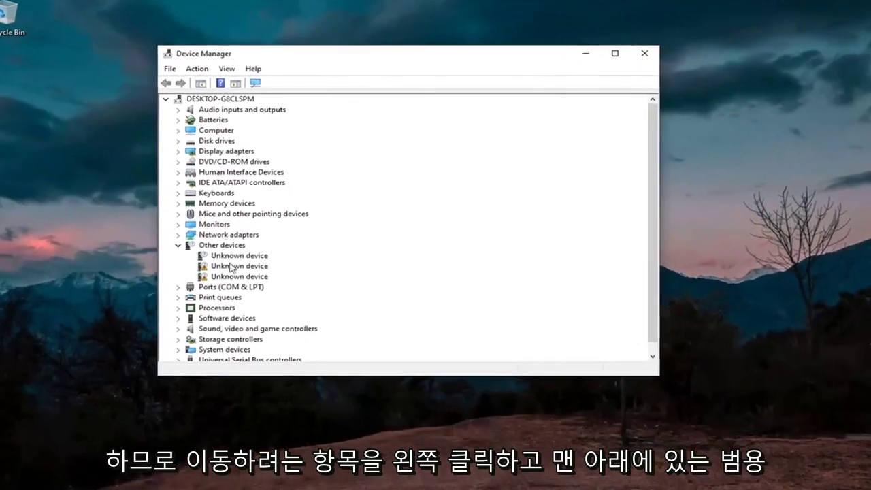
Expand Universal Serial Bus controllers and select the Standard USB 3.1 eXtensible Host Controller.
{"action": "scroll", "coordinate": [230, 267], "scroll_direction": "down", "scroll_amount": 1}
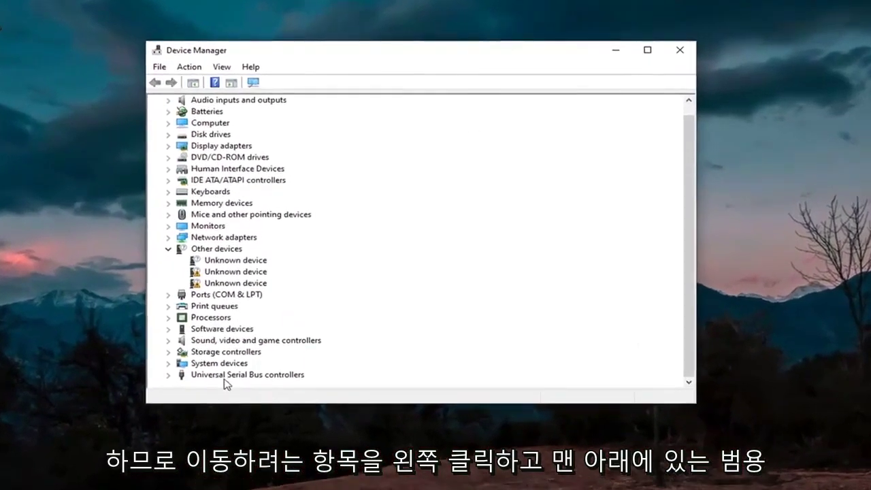
{"action": "left_click", "coordinate": [221, 351]}
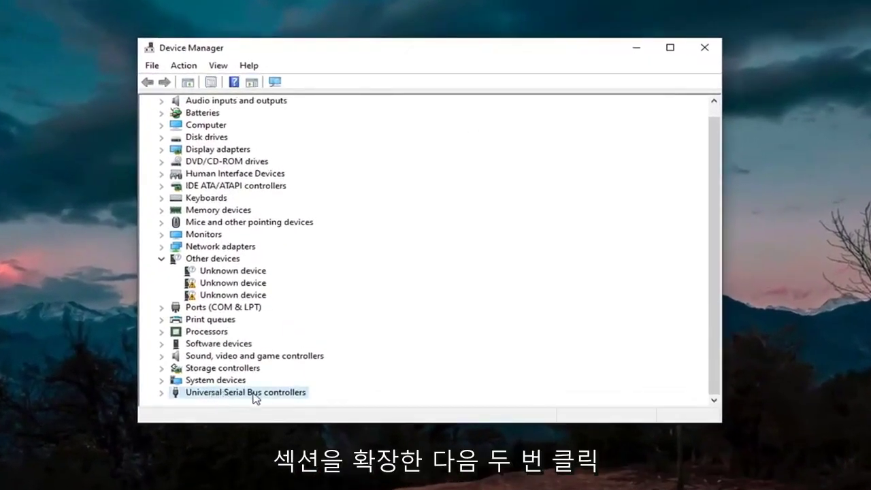
{"action": "double_click", "coordinate": [232, 393]}
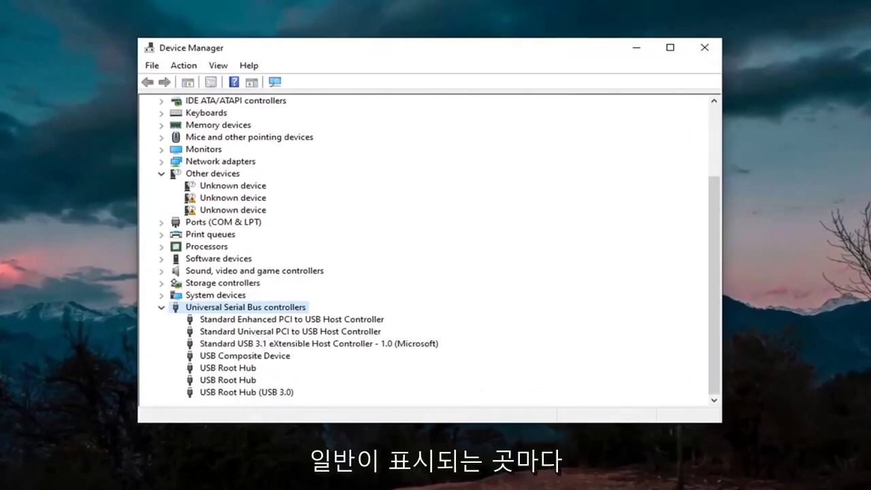
{"action": "left_click", "coordinate": [228, 355]}
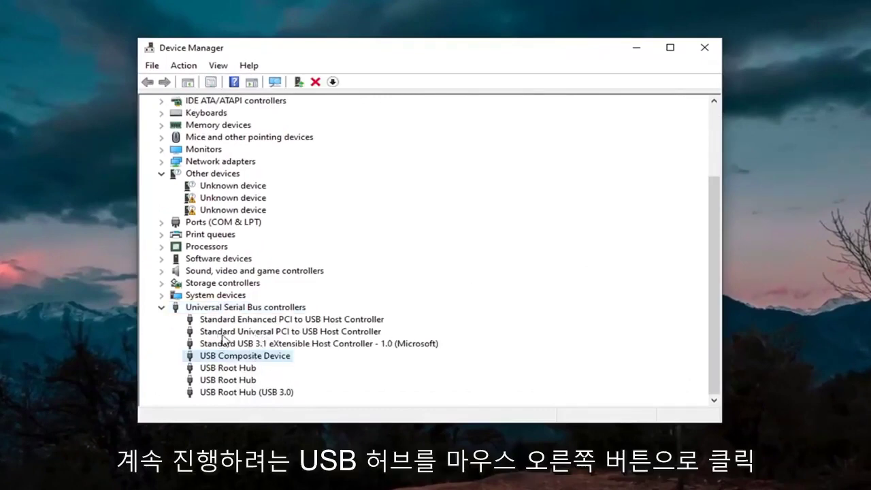
{"action": "left_click", "coordinate": [272, 344]}
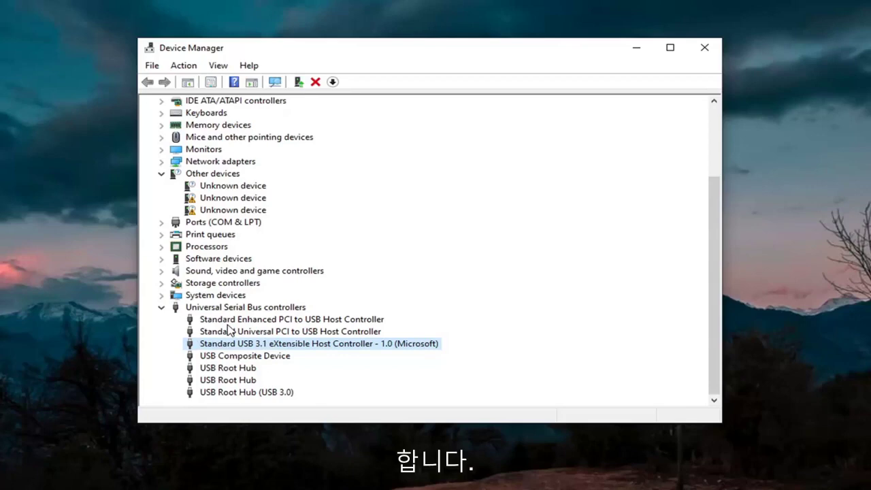
Replace the USB 3.1 controller driver with USB xHCI Compliant Host Controller from the local list, then exit Device Manager.
{"action": "right_click", "coordinate": [232, 347]}
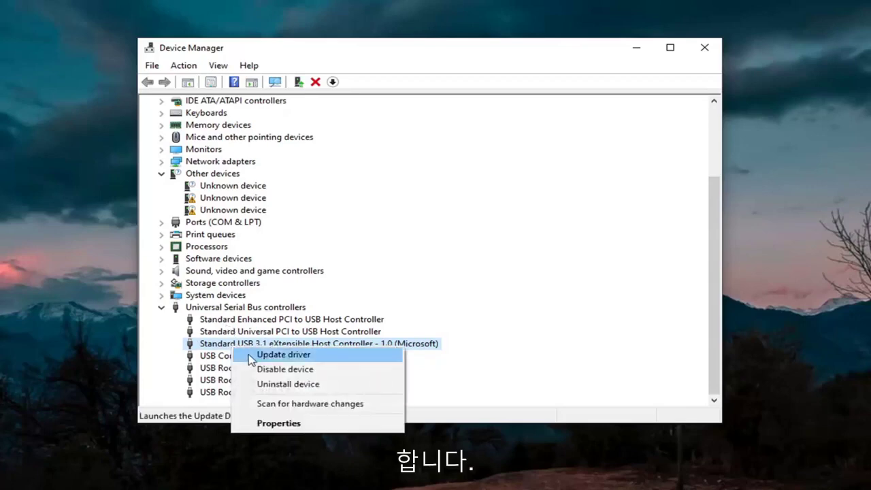
{"action": "left_click", "coordinate": [270, 360]}
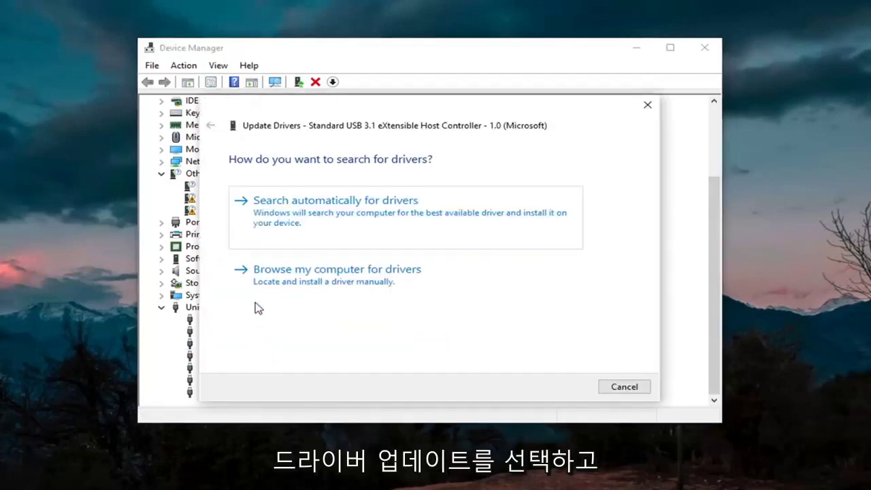
{"action": "left_click", "coordinate": [346, 281]}
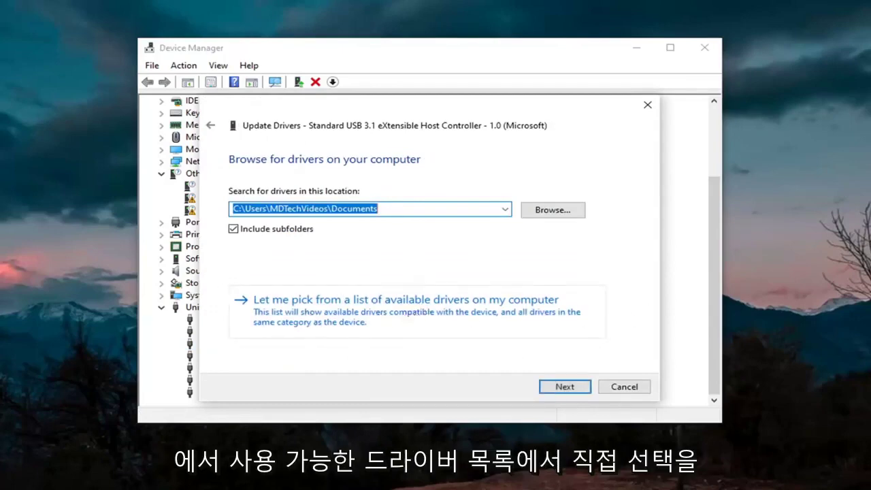
{"action": "left_click", "coordinate": [405, 314]}
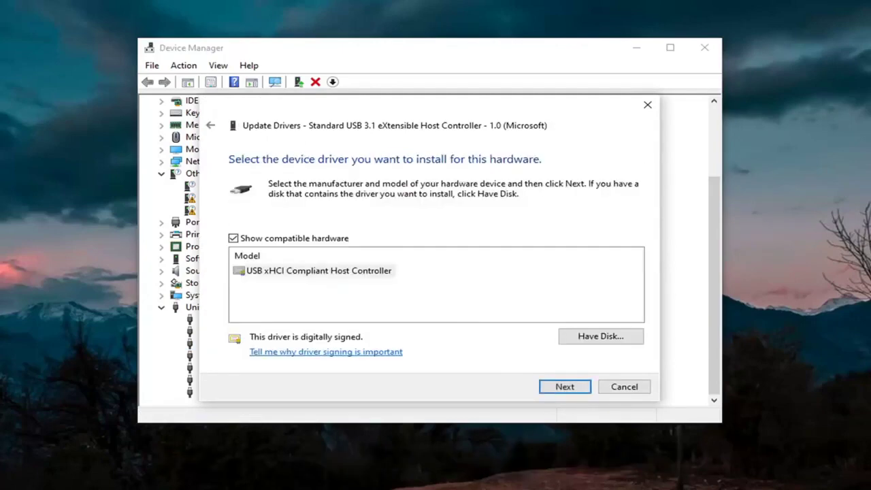
{"action": "left_click", "coordinate": [564, 387]}
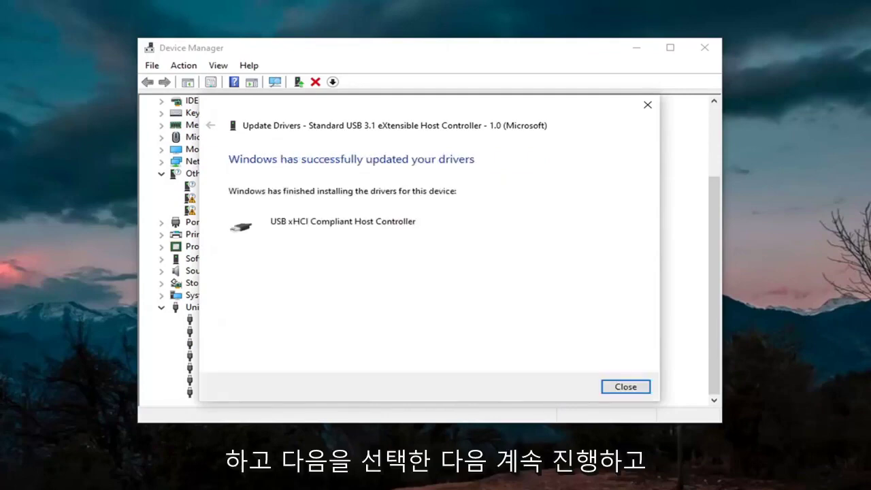
{"action": "left_click", "coordinate": [624, 387]}
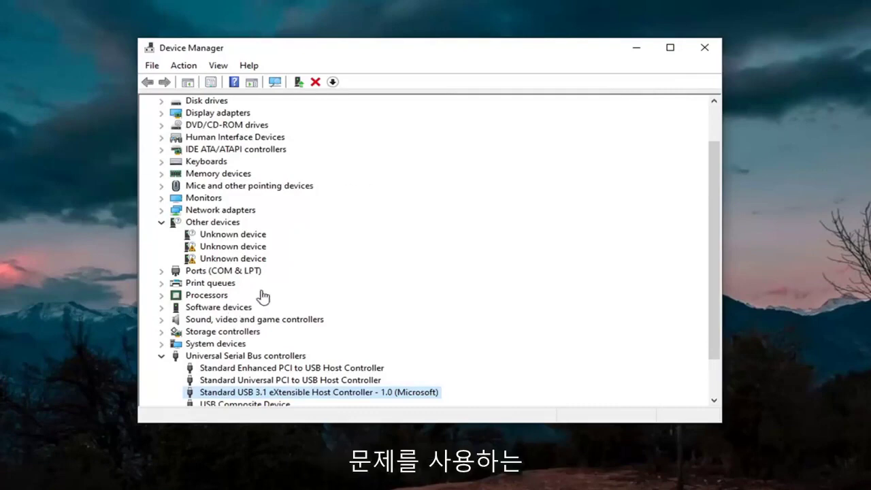
{"action": "left_click", "coordinate": [702, 54]}
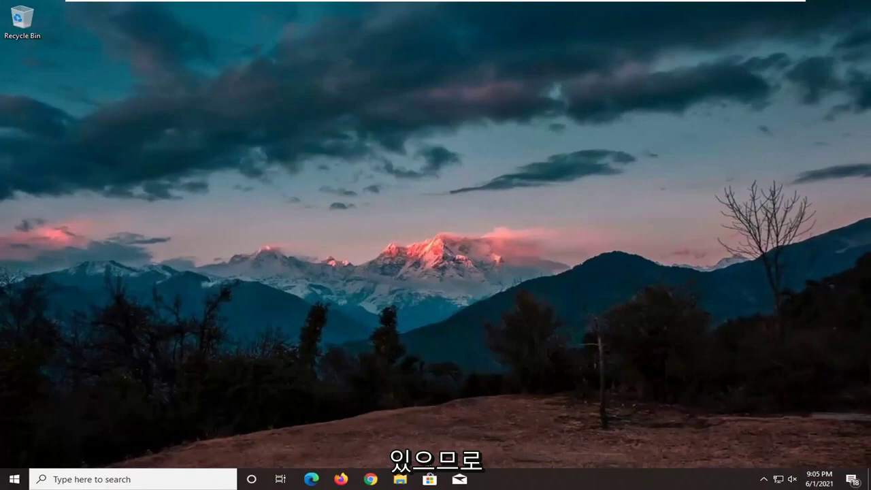
Open Local Disk (C:) Properties from This PC in File Explorer and switch to its Tools tab.
{"action": "left_click", "coordinate": [399, 478]}
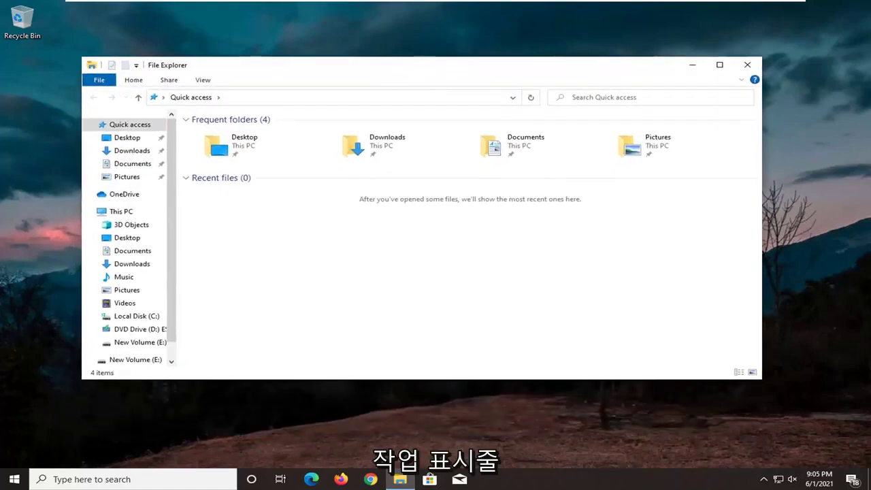
{"action": "left_click", "coordinate": [121, 212]}
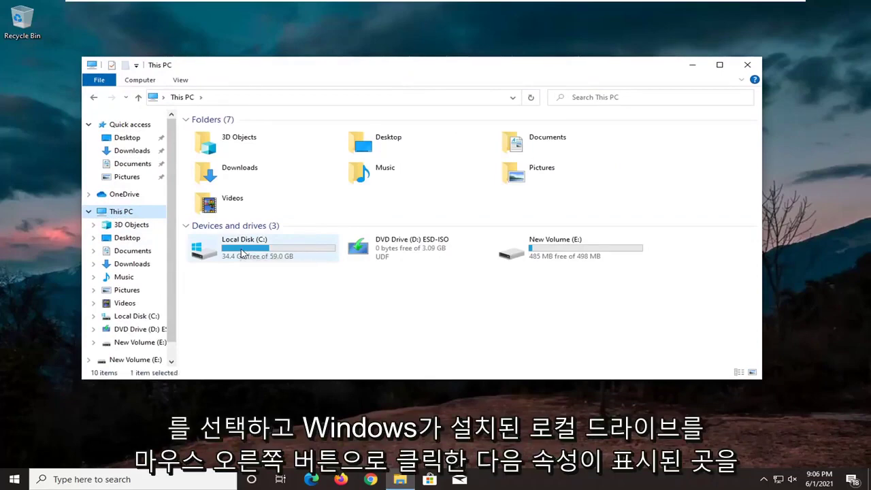
{"action": "right_click", "coordinate": [243, 253]}
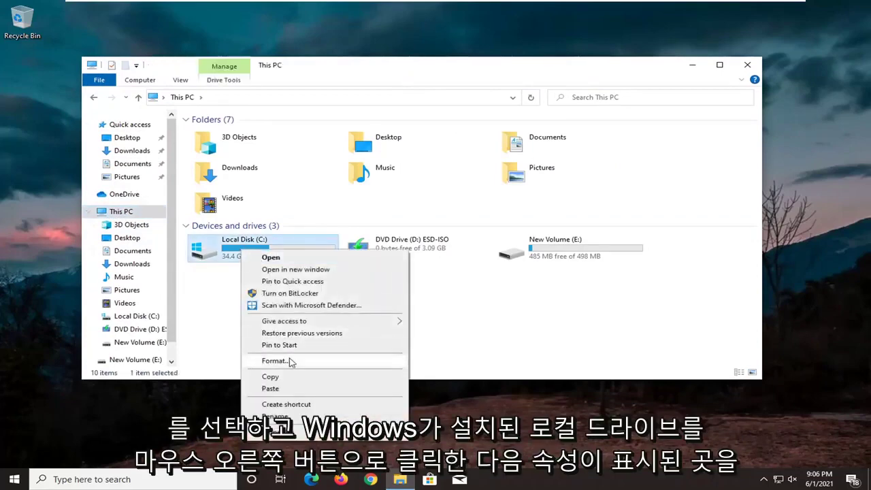
{"action": "left_click", "coordinate": [278, 432]}
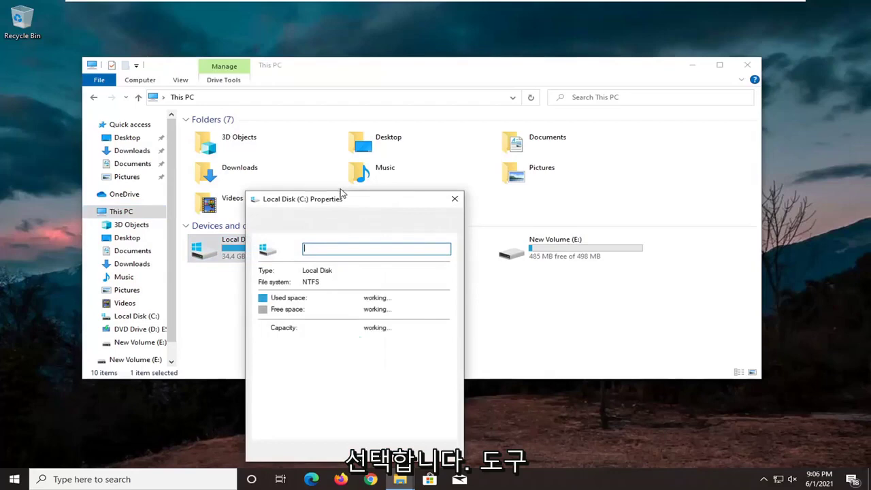
{"action": "left_click_drag", "start_coordinate": [347, 201], "coordinate": [391, 95]}
{"action": "left_click", "coordinate": [375, 121]}
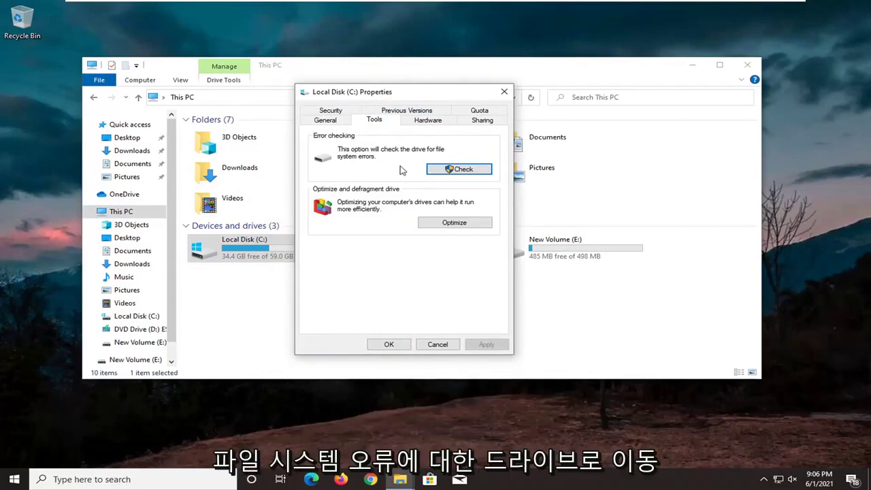
Run Error checking's Scan drive on C: and dismiss the 'no errors found' result.
{"action": "left_click", "coordinate": [429, 169]}
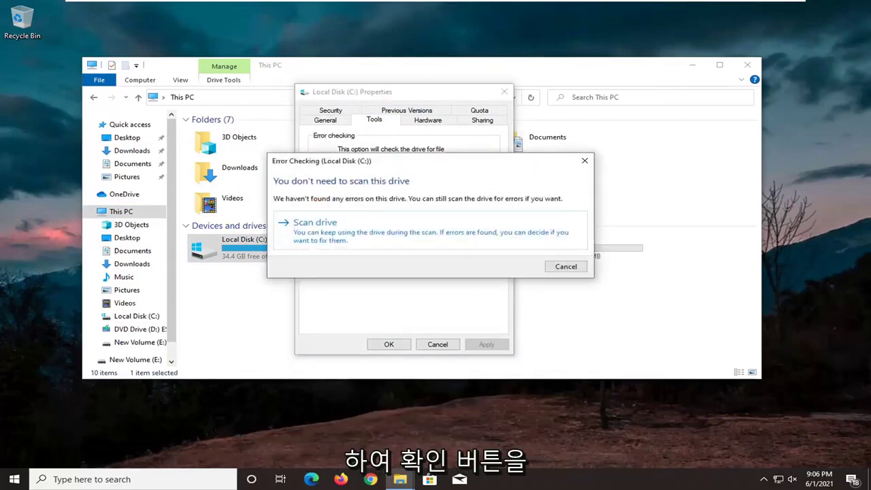
{"action": "left_click", "coordinate": [354, 234]}
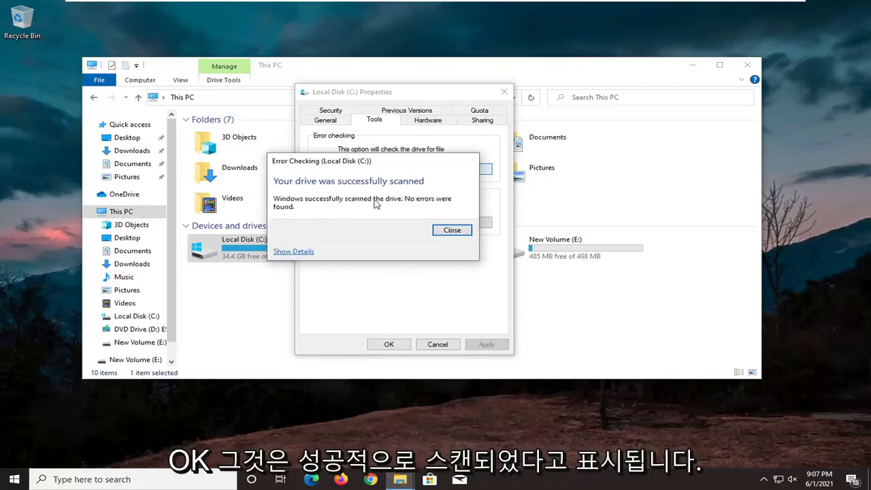
{"action": "left_click", "coordinate": [450, 231]}
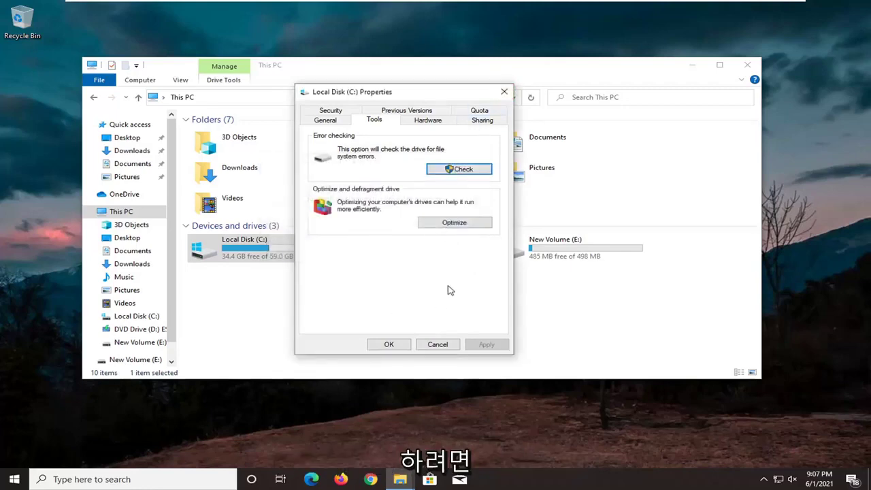
Close the C: properties, relaunch Device Manager from Start search, and expand Display adapters.
{"action": "left_click", "coordinate": [388, 344]}
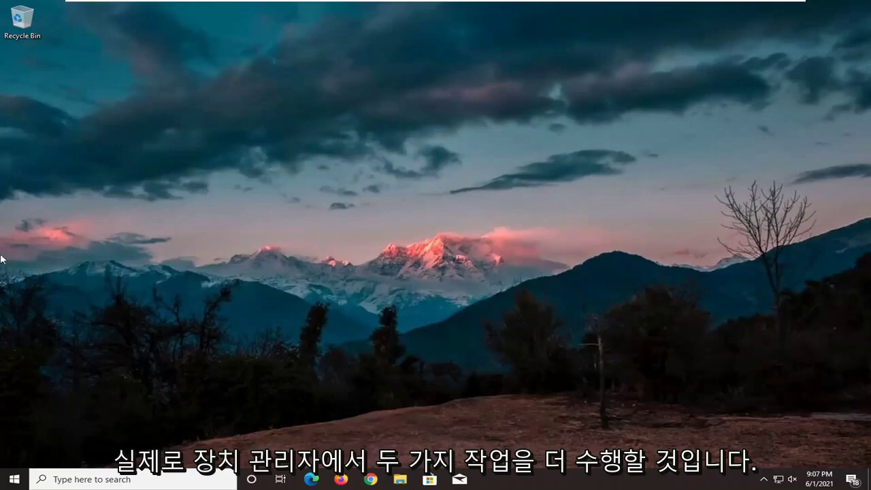
{"action": "left_click", "coordinate": [14, 479]}
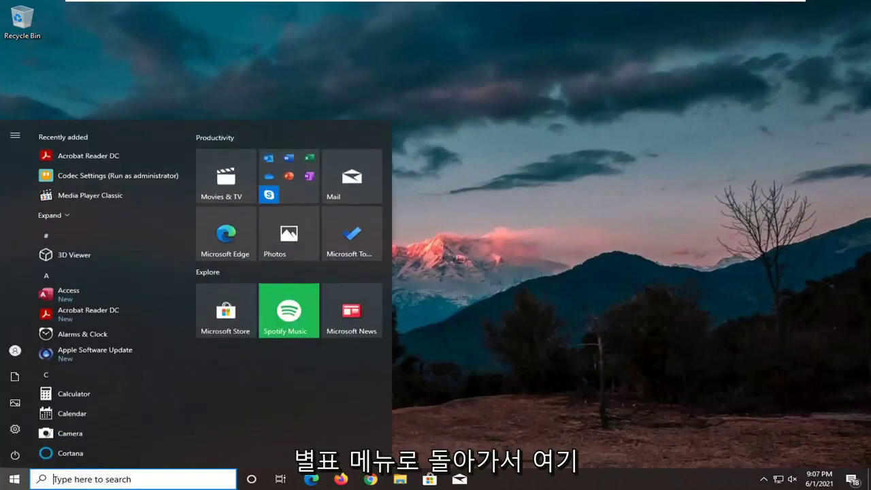
{"action": "type", "text": "device "}
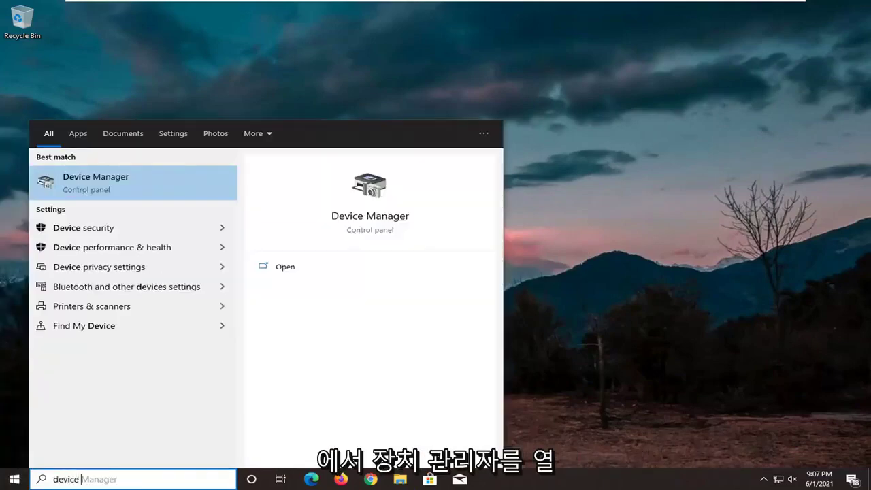
{"action": "type", "text": "manager"}
{"action": "key", "text": "Return"}
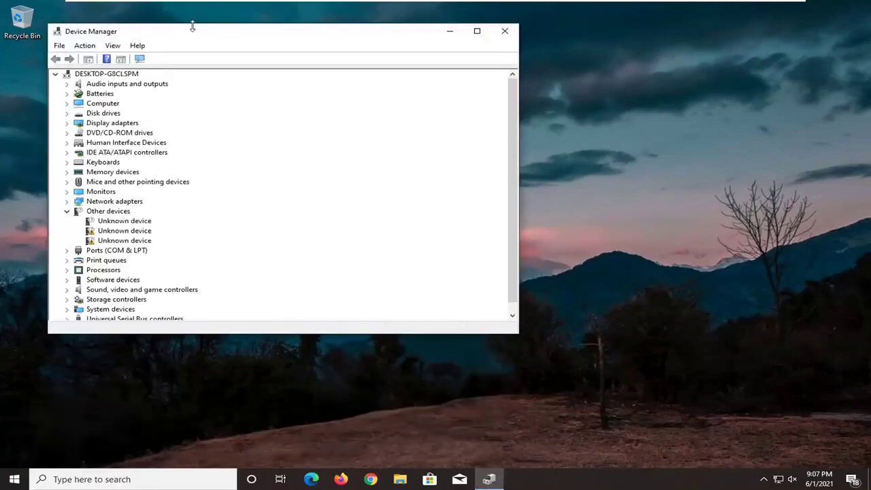
{"action": "left_click_drag", "start_coordinate": [192, 26], "coordinate": [282, 30]}
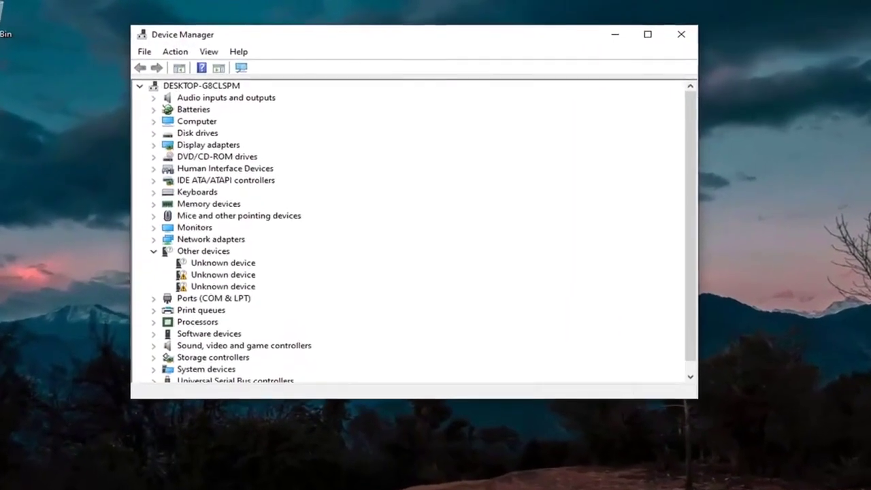
{"action": "double_click", "coordinate": [212, 150]}
From the VMware SVGA 3D Properties Driver tab, reinstall the driver by picking VMware SVGA 3D from the list.
{"action": "right_click", "coordinate": [203, 162]}
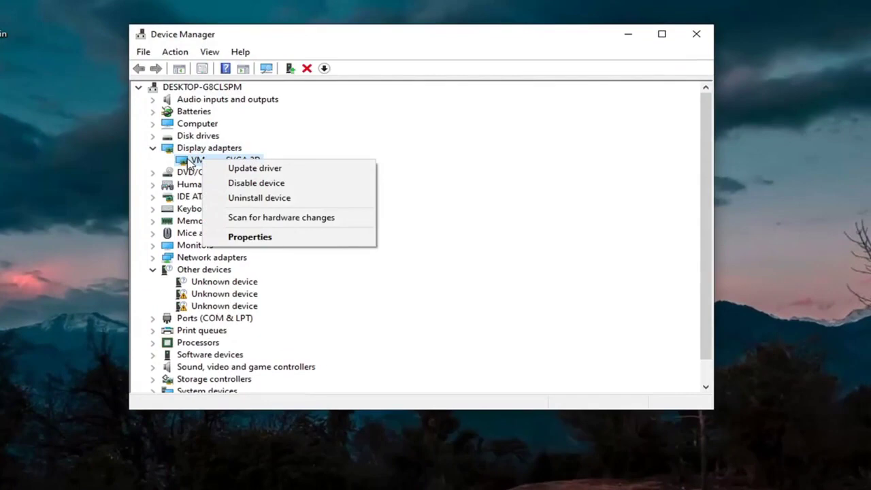
{"action": "left_click", "coordinate": [231, 237]}
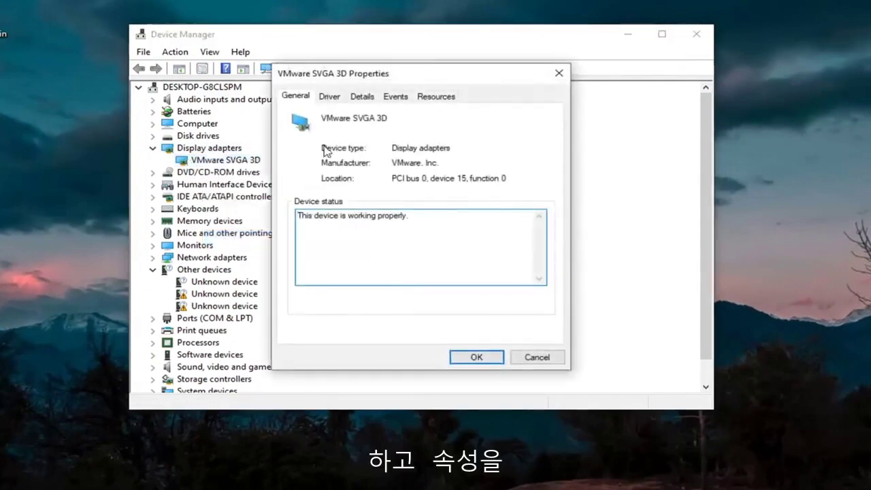
{"action": "left_click", "coordinate": [331, 98]}
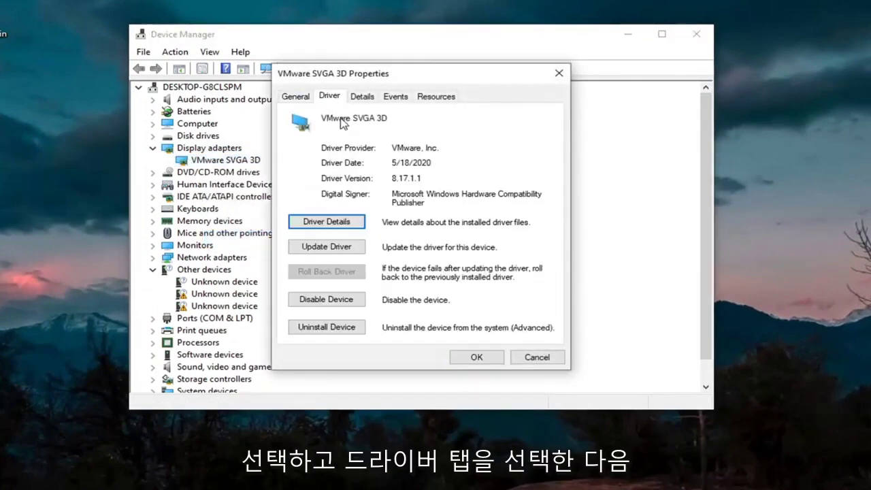
{"action": "left_click", "coordinate": [323, 249]}
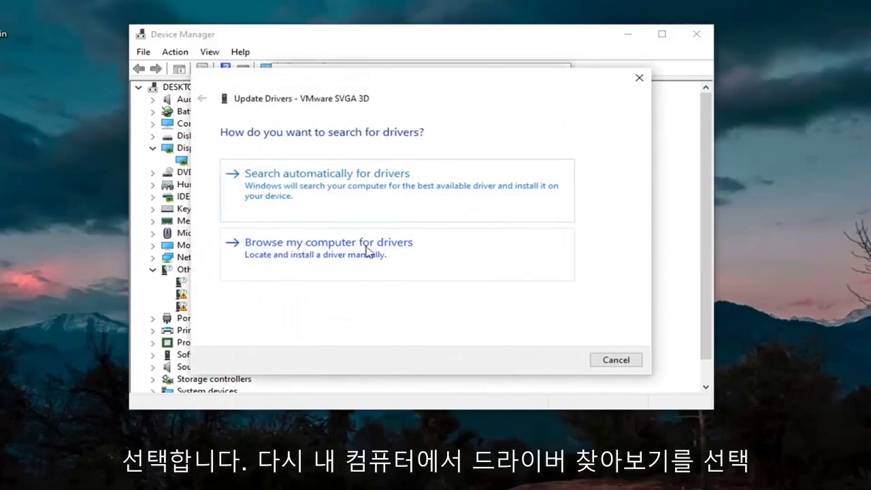
{"action": "left_click", "coordinate": [367, 251]}
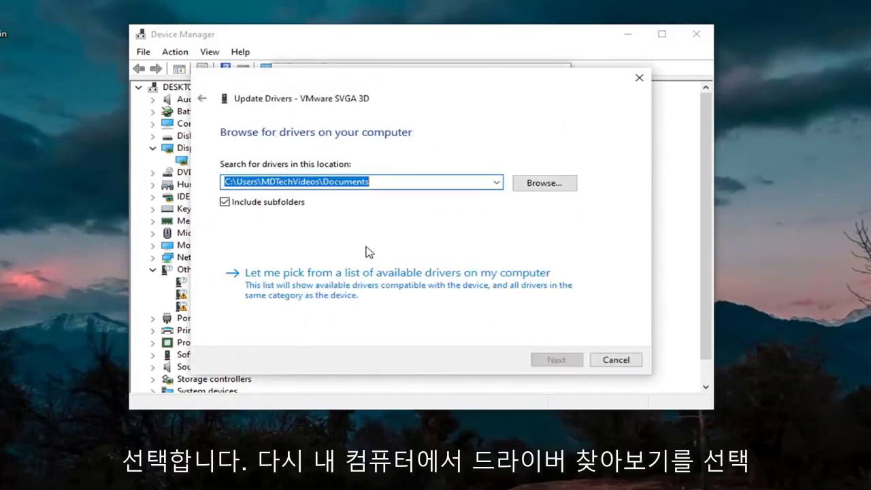
{"action": "left_click", "coordinate": [347, 298]}
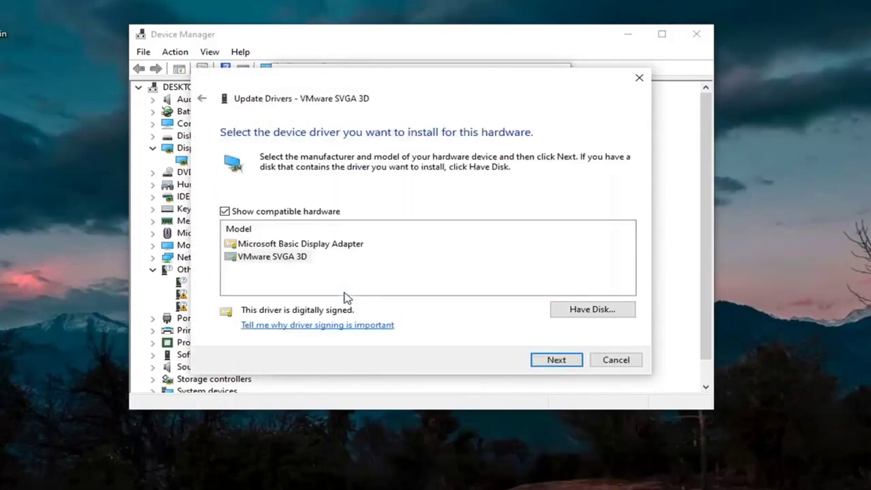
{"action": "left_click", "coordinate": [270, 258]}
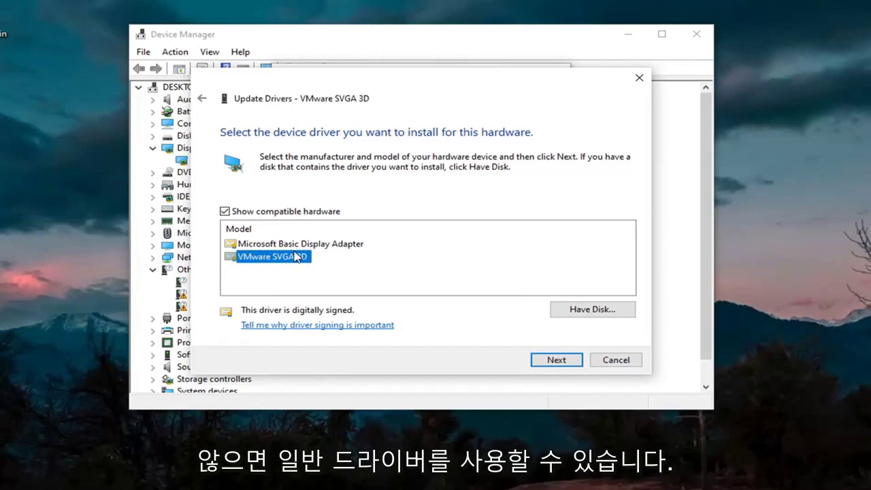
{"action": "left_click", "coordinate": [550, 361]}
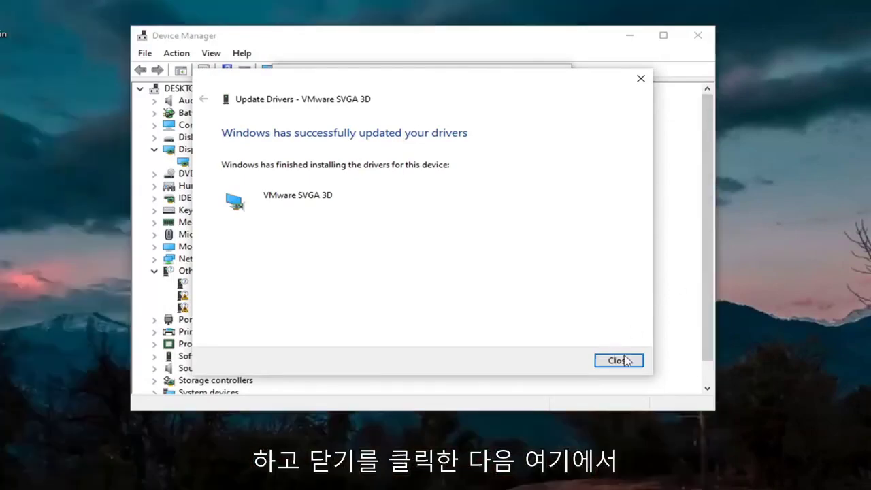
{"action": "left_click", "coordinate": [618, 360]}
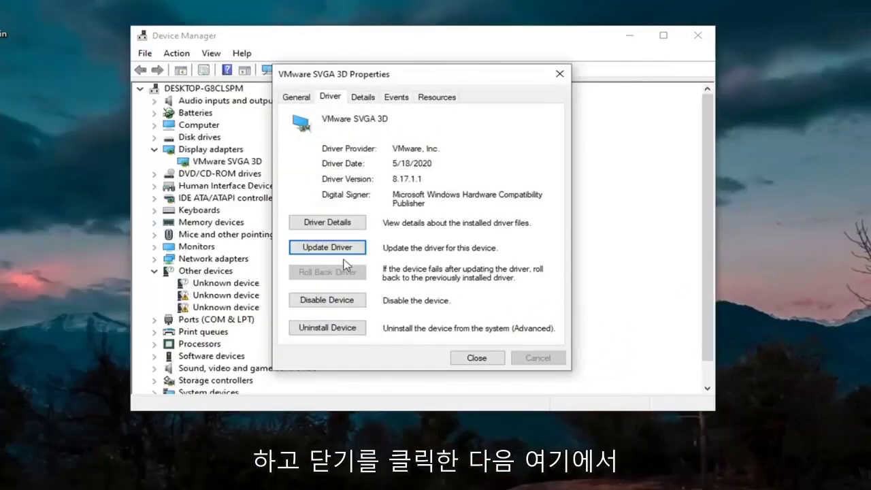
Close the display properties, expand USB controllers, and check each host controller until the USB 3.1 eXtensible one opens.
{"action": "left_click", "coordinate": [476, 358]}
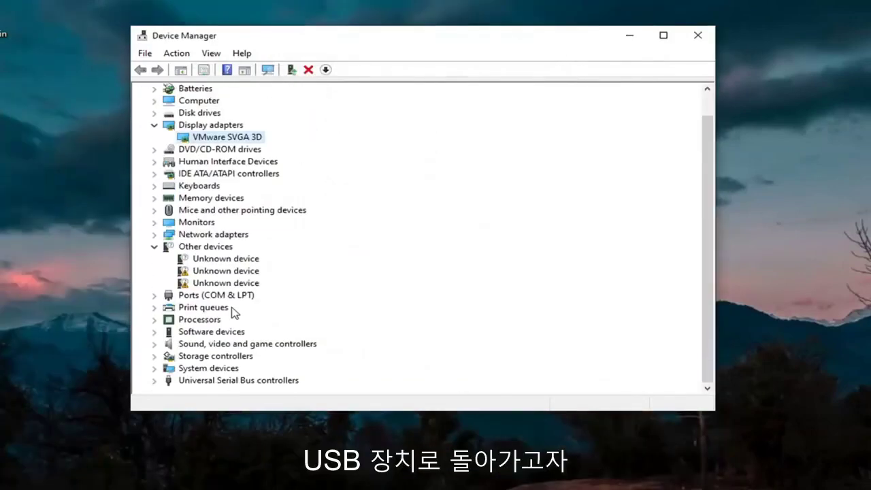
{"action": "left_click", "coordinate": [155, 381]}
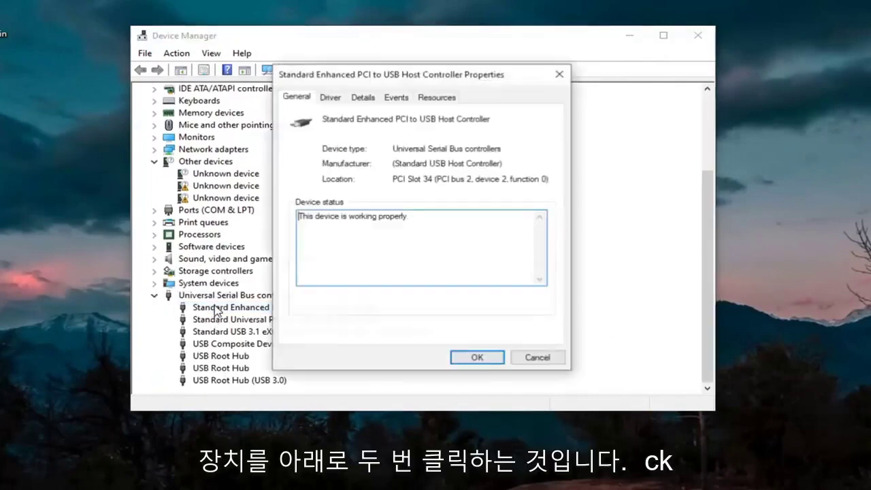
{"action": "double_click", "coordinate": [218, 308]}
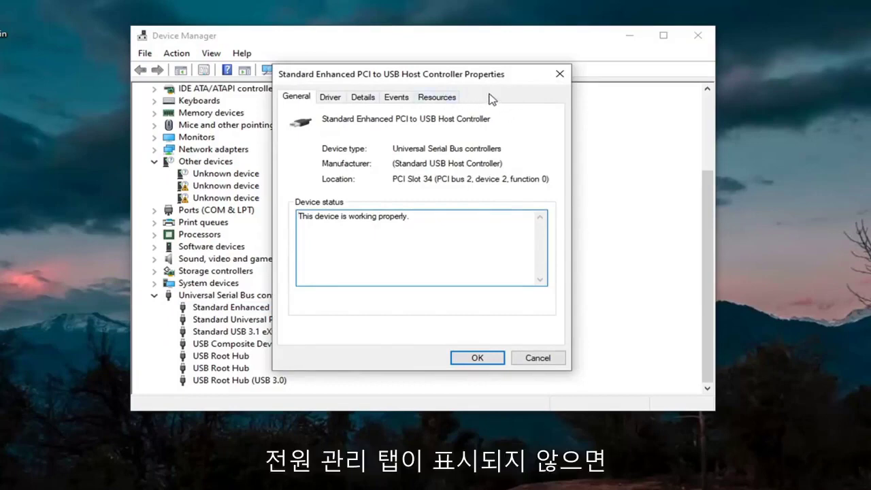
{"action": "left_click", "coordinate": [558, 74]}
{"action": "double_click", "coordinate": [229, 320]}
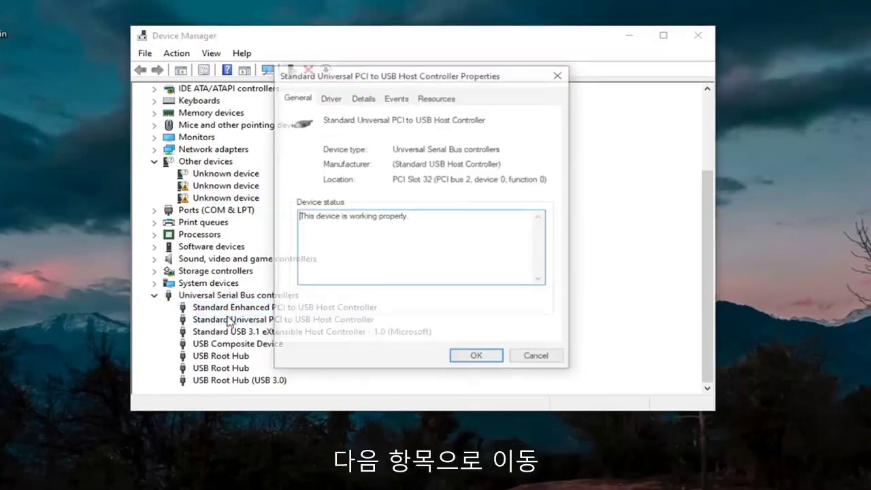
{"action": "left_click", "coordinate": [557, 75]}
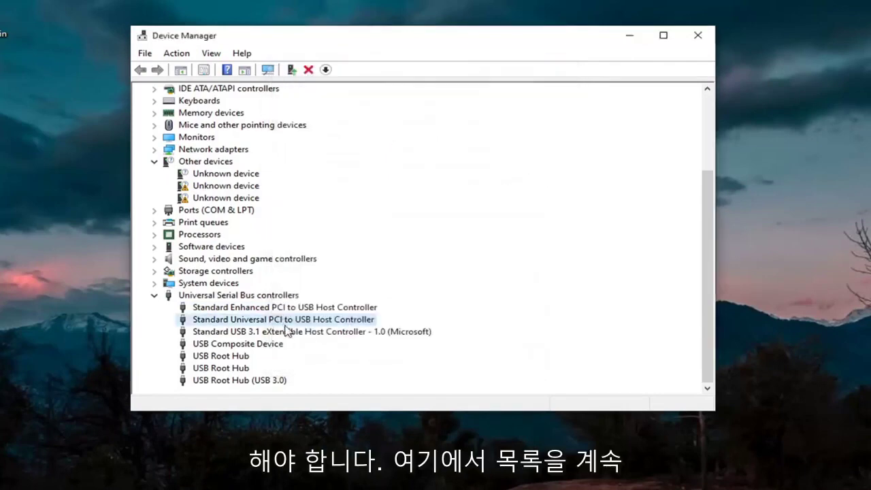
{"action": "double_click", "coordinate": [285, 324]}
{"action": "left_click", "coordinate": [559, 73]}
{"action": "double_click", "coordinate": [348, 333]}
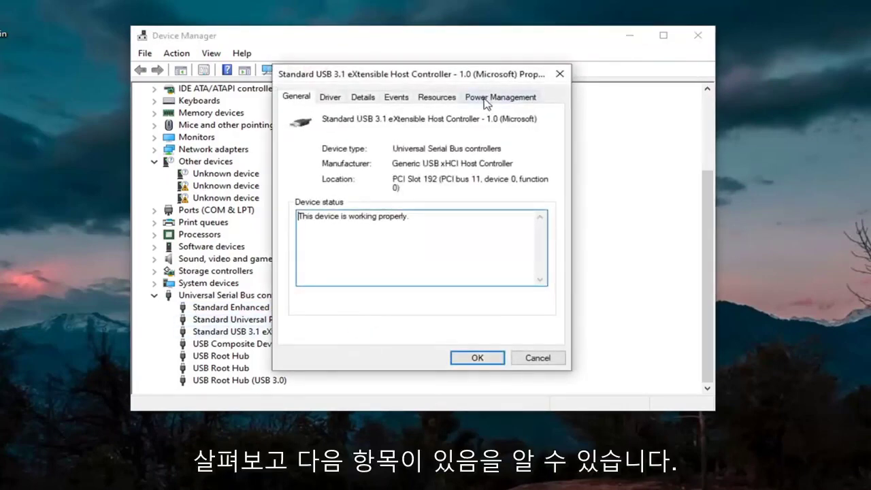
Untick 'Allow the computer to turn off this device' for the USB 3.1 controller and confirm.
{"action": "left_click", "coordinate": [486, 102]}
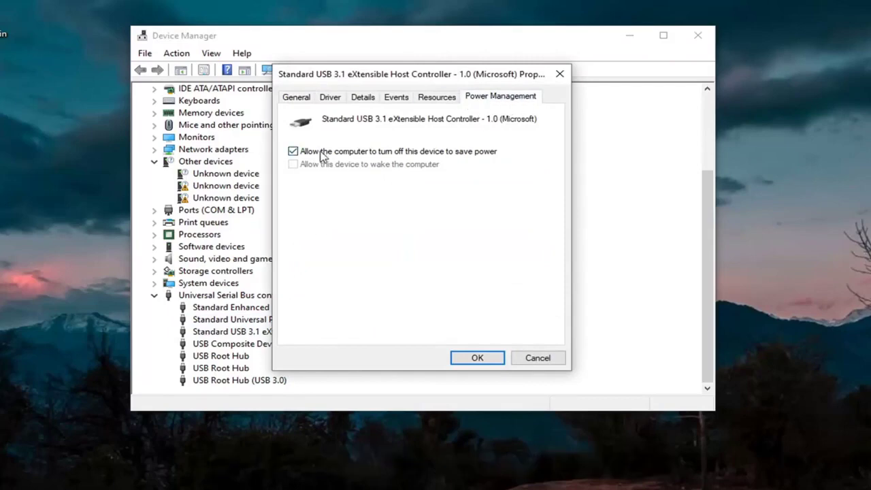
{"action": "left_click", "coordinate": [294, 151]}
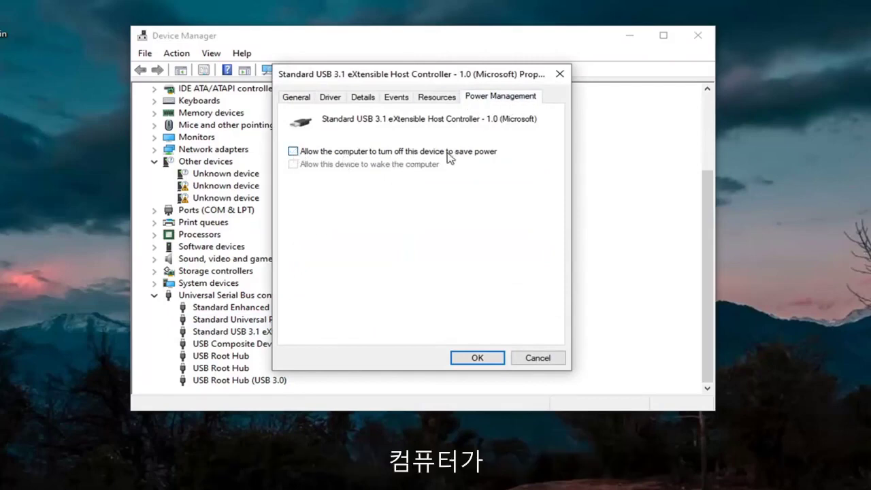
{"action": "left_click", "coordinate": [485, 359]}
{"action": "double_click", "coordinate": [276, 345]}
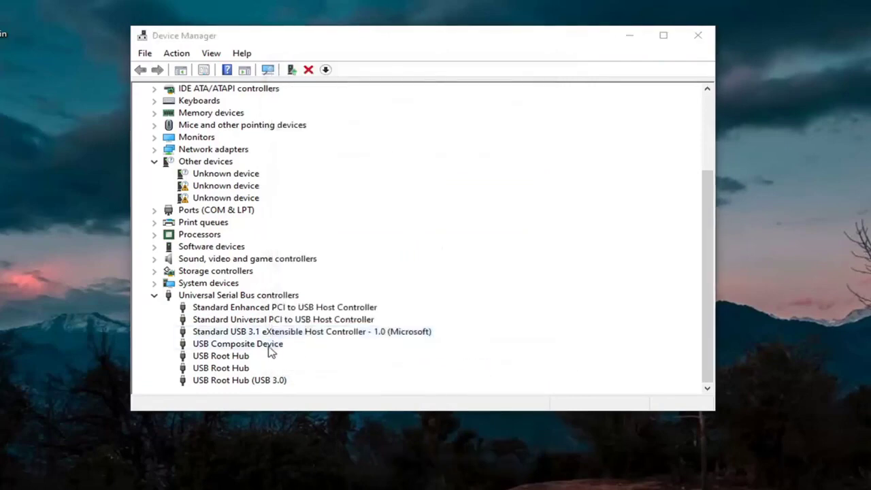
{"action": "left_click", "coordinate": [559, 74]}
Disable power-saving shutdown on both USB Root Hubs via their Power Management tabs.
{"action": "double_click", "coordinate": [228, 355]}
{"action": "left_click", "coordinate": [534, 99]}
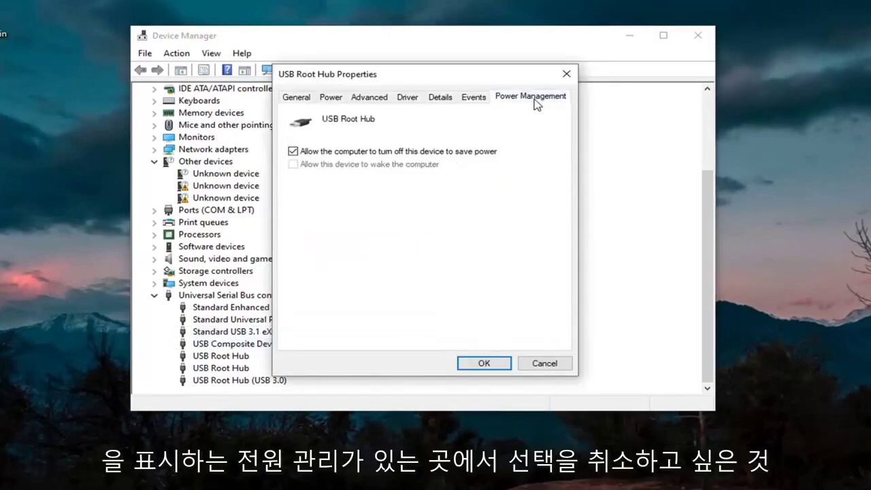
{"action": "left_click", "coordinate": [339, 153]}
{"action": "left_click", "coordinate": [484, 364]}
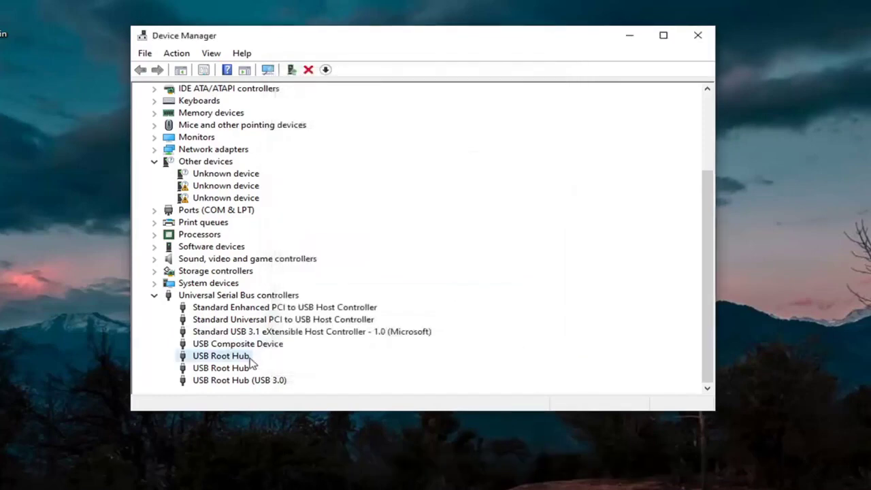
{"action": "double_click", "coordinate": [231, 368]}
{"action": "left_click", "coordinate": [501, 101]}
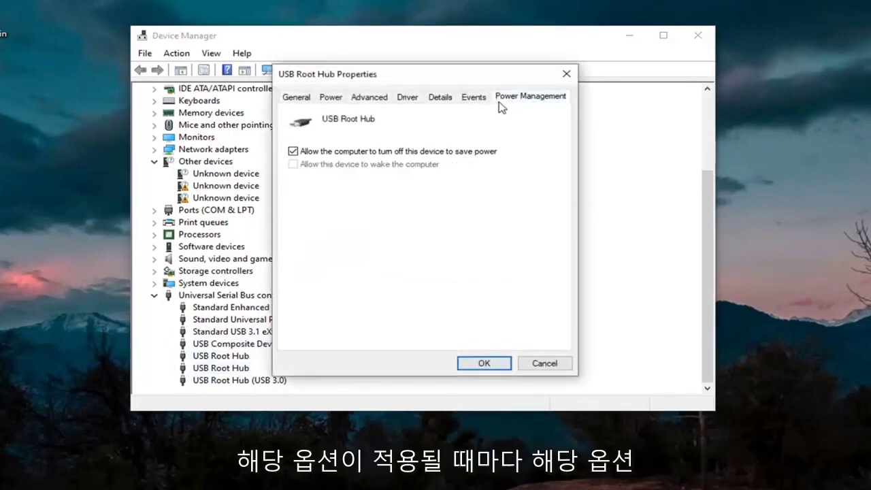
{"action": "left_click", "coordinate": [338, 152]}
{"action": "left_click", "coordinate": [485, 363]}
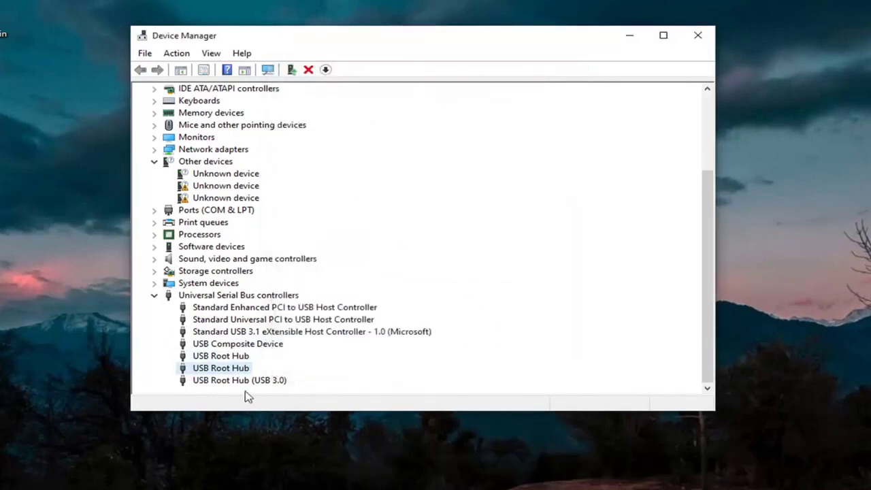
Disable power-saving shutdown on the USB Root Hub (USB 3.0) and confirm with OK.
{"action": "left_click", "coordinate": [253, 381]}
{"action": "double_click", "coordinate": [253, 381]}
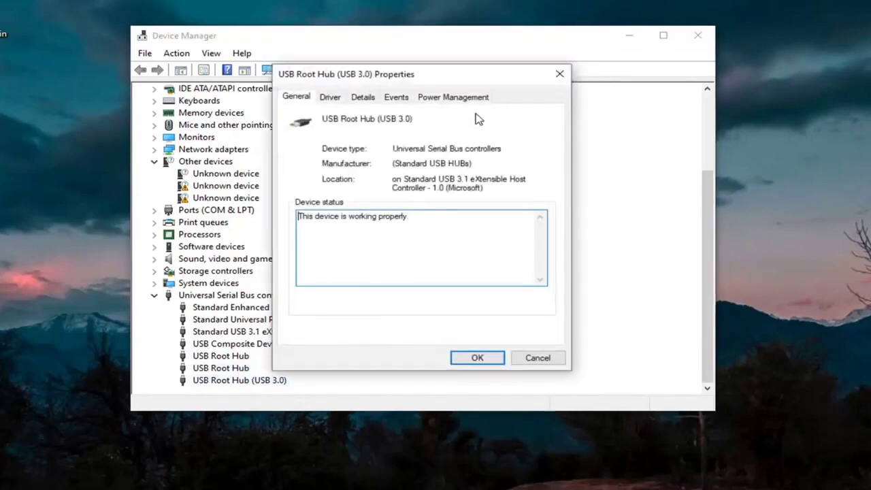
{"action": "left_click", "coordinate": [454, 97]}
{"action": "left_click", "coordinate": [331, 152]}
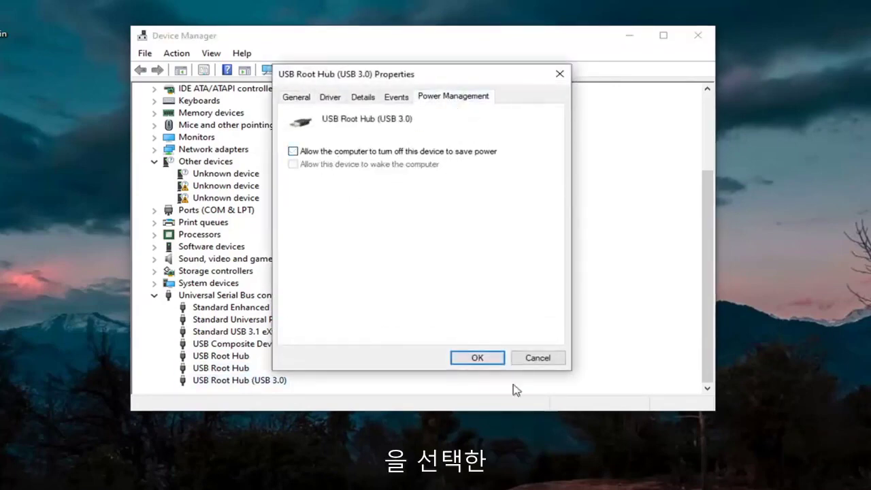
{"action": "left_click", "coordinate": [482, 361]}
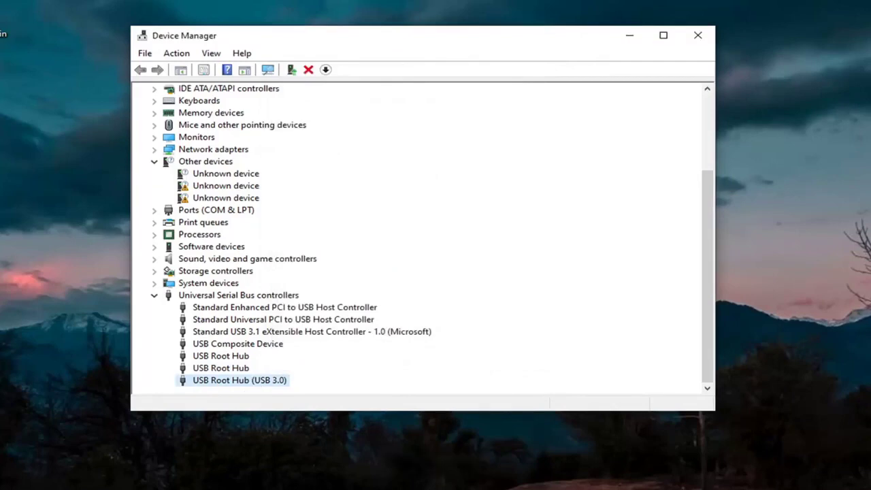
{"action": "left_click", "coordinate": [697, 35]}
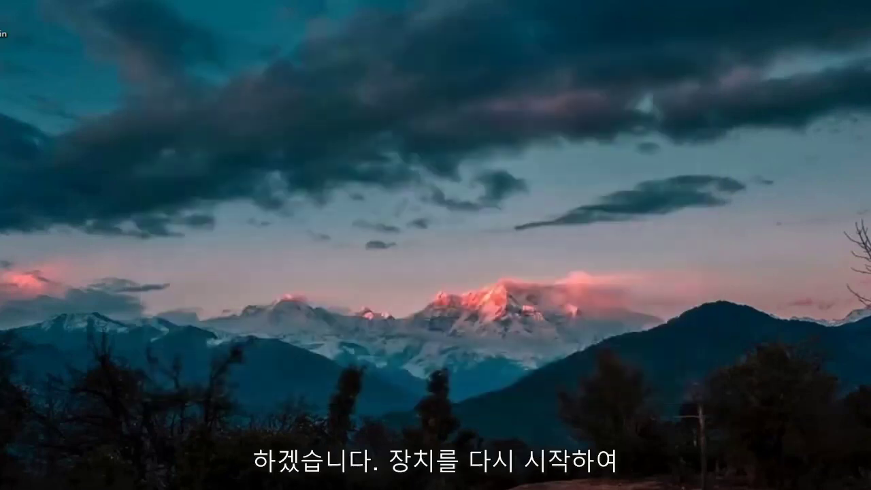